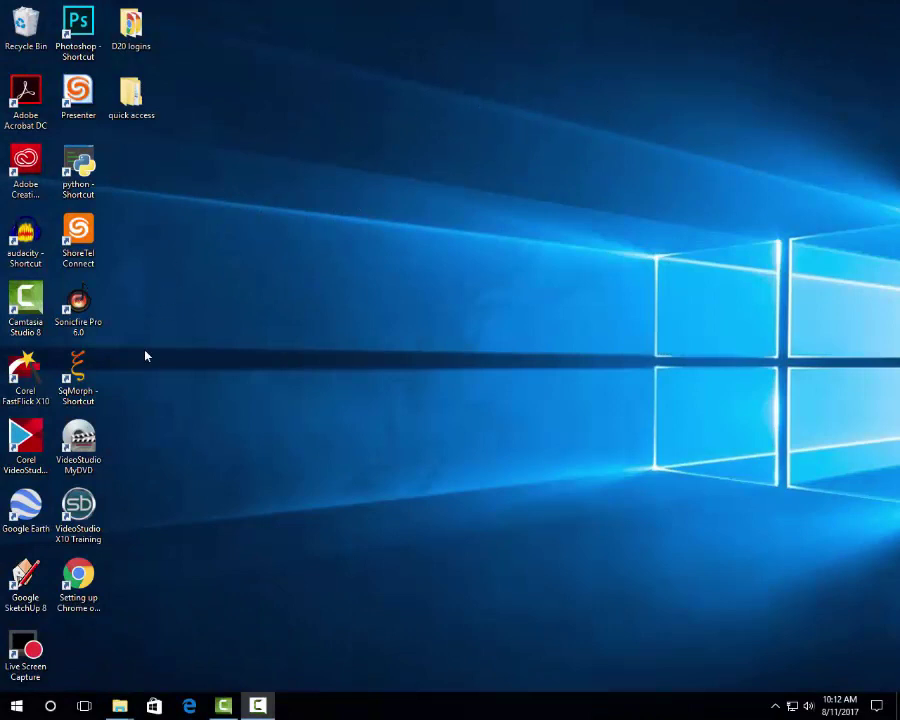
Find Google Chrome and Mozilla Firefox with the Windows search and pin both to the taskbar.
left_click(50, 706)
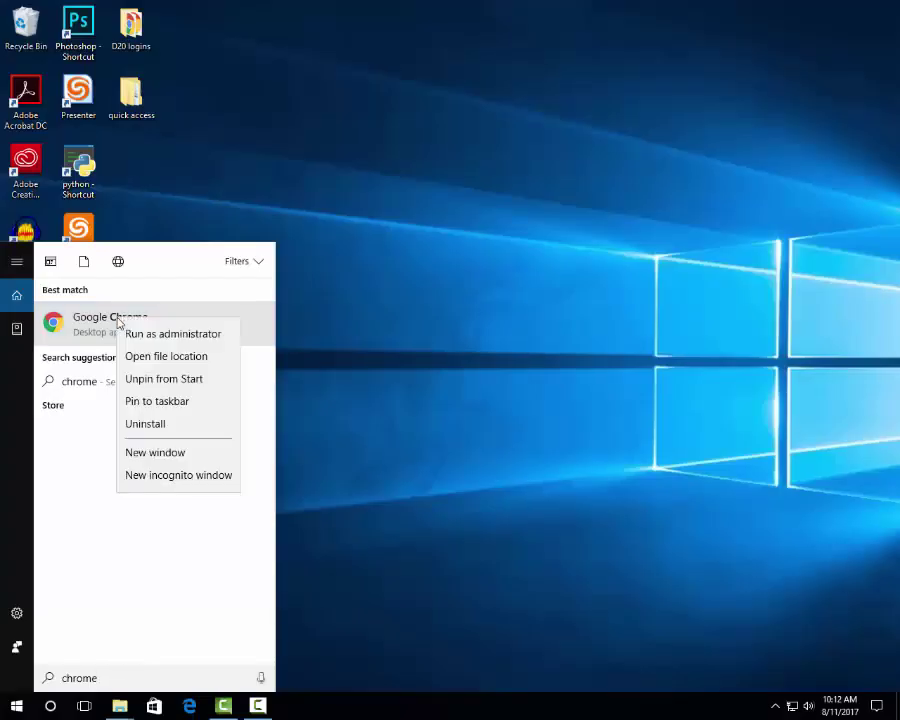
left_click(153, 403)
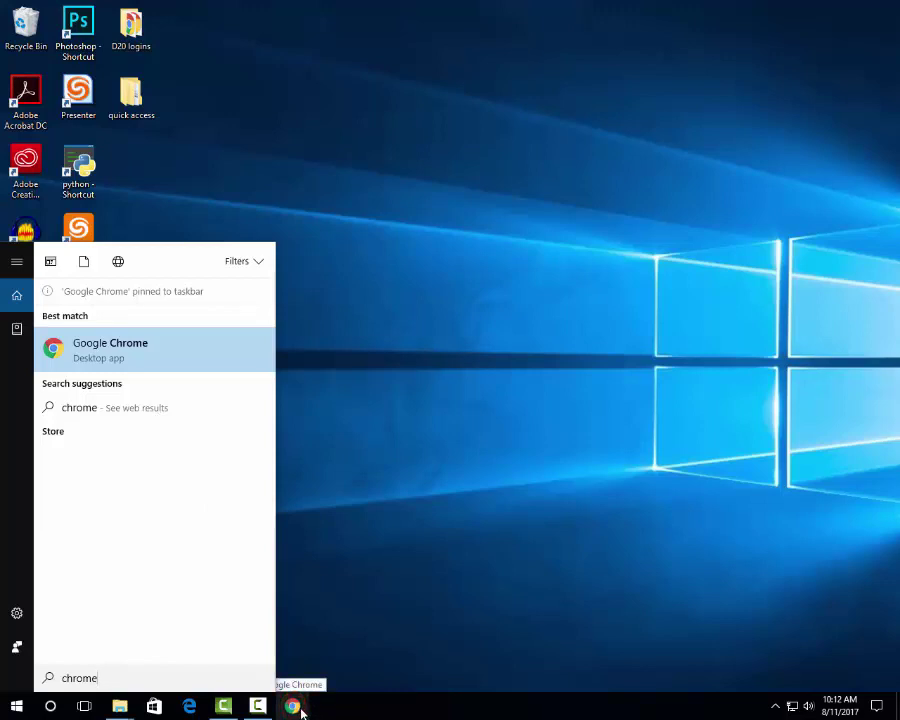
key("ctrl+a")
type("f")
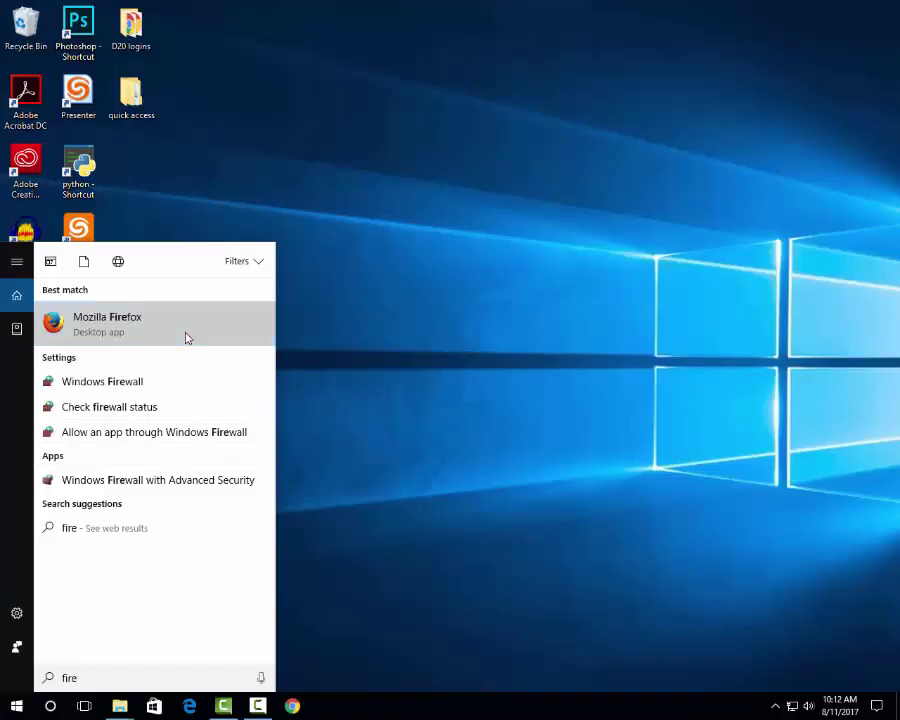
right_click(186, 336)
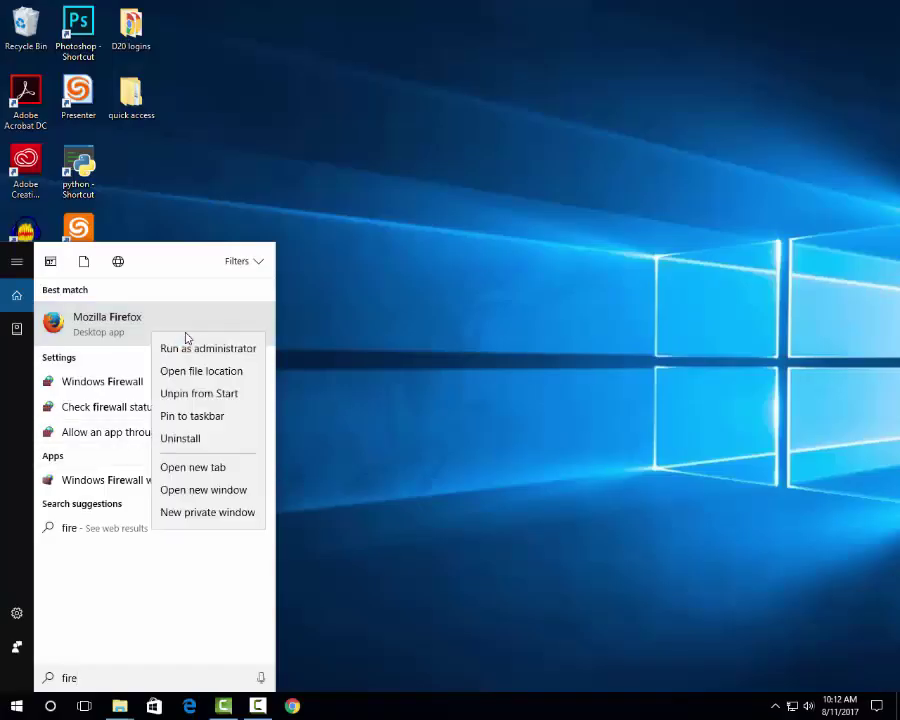
left_click(221, 419)
left_click(658, 528)
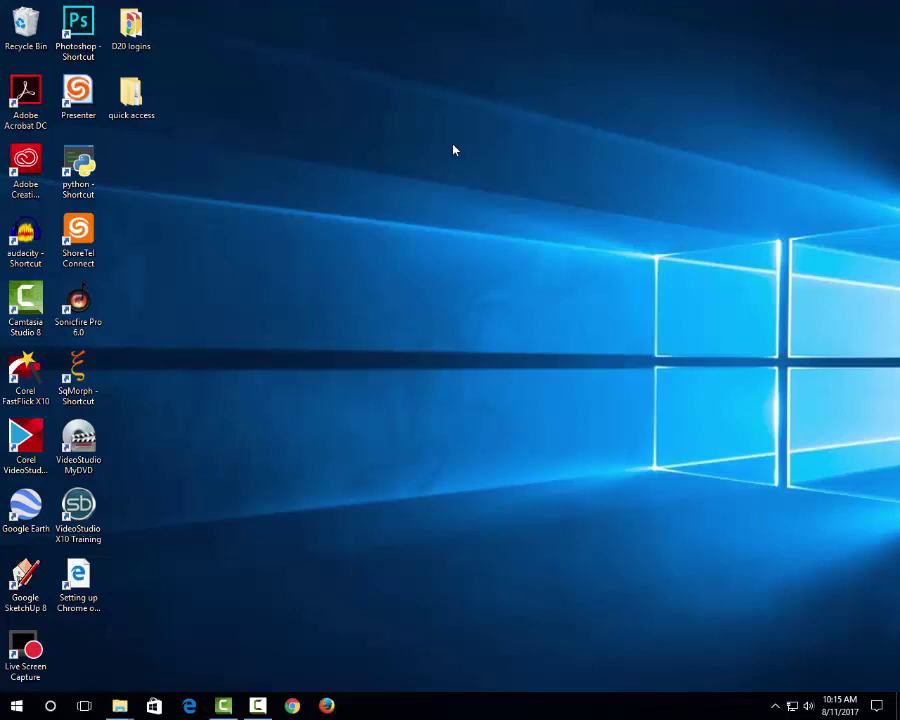
Open the default apps section of the Windows system settings and make Google Chrome the default email app.
left_click(17, 706)
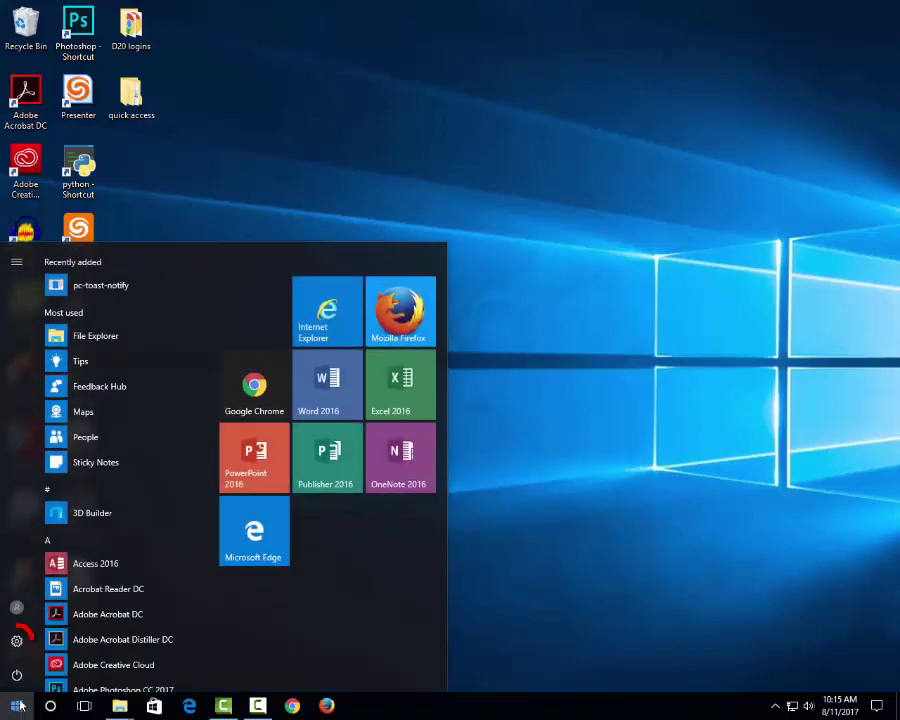
left_click(17, 643)
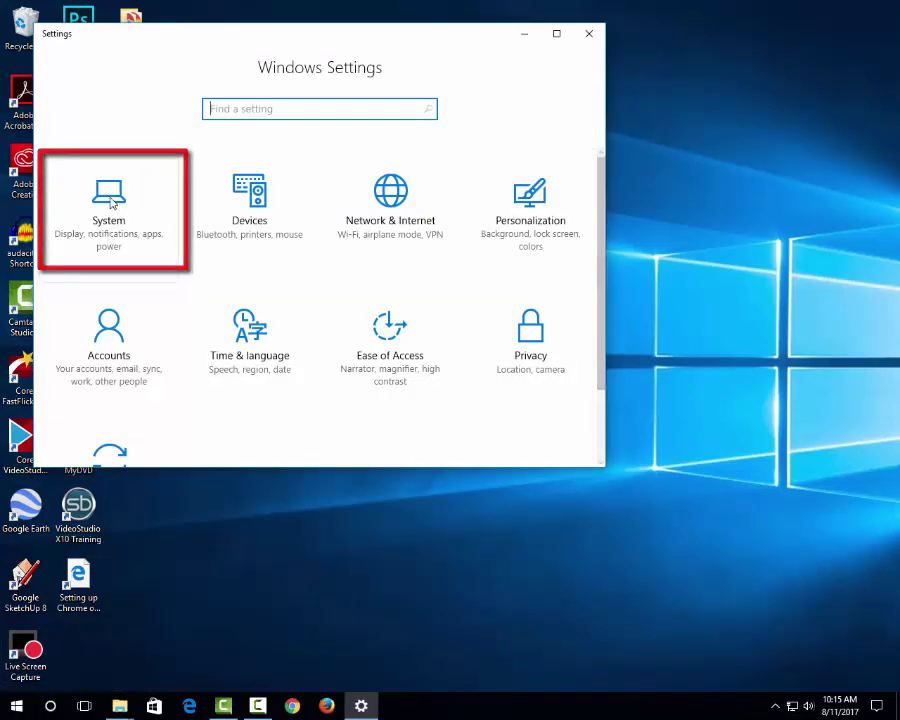
left_click(128, 231)
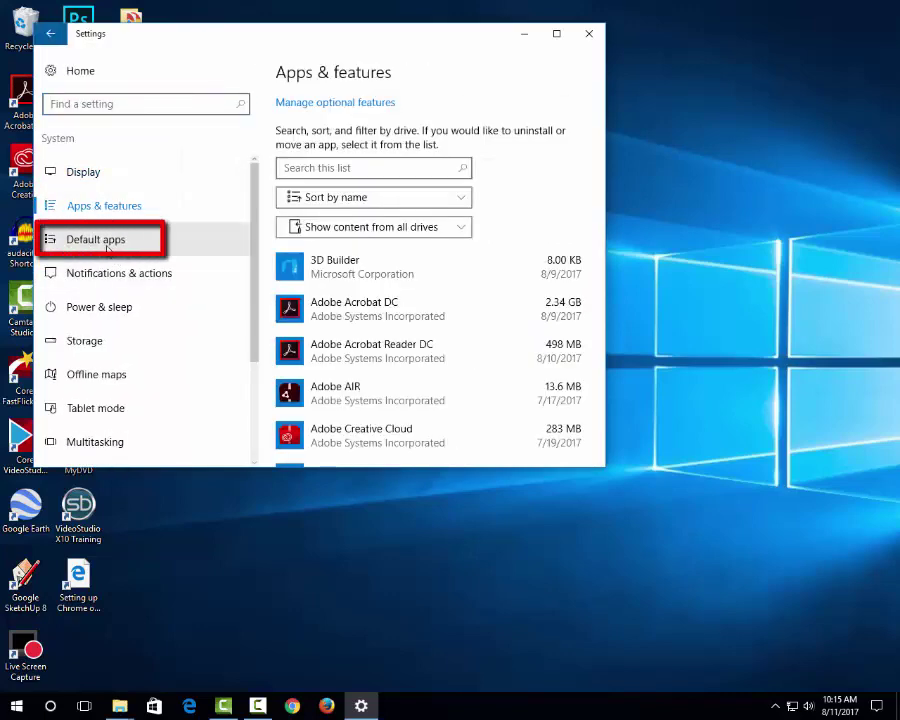
left_click(100, 242)
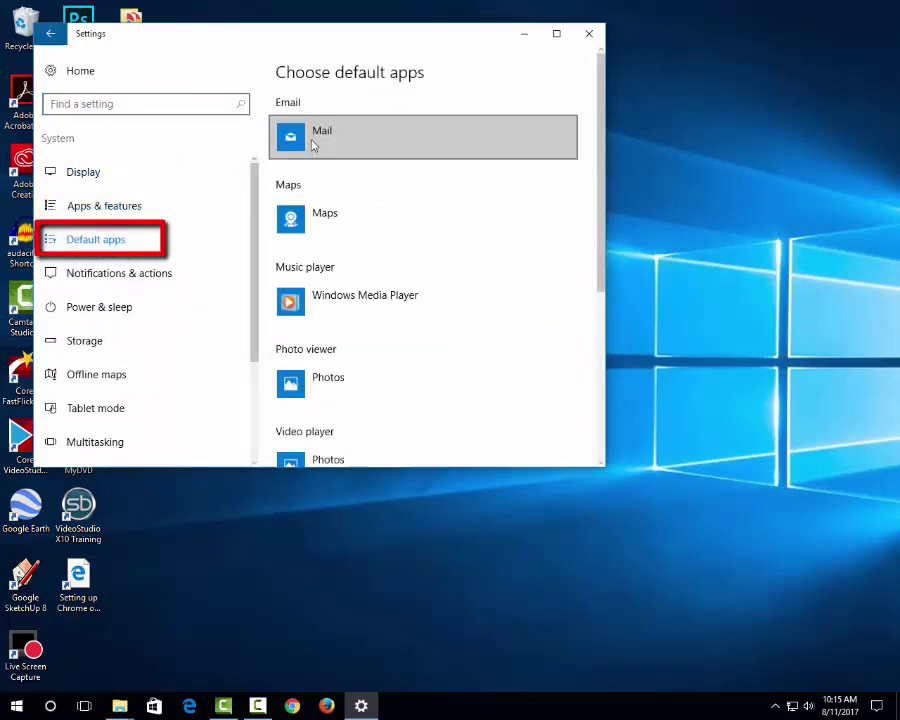
left_click(323, 143)
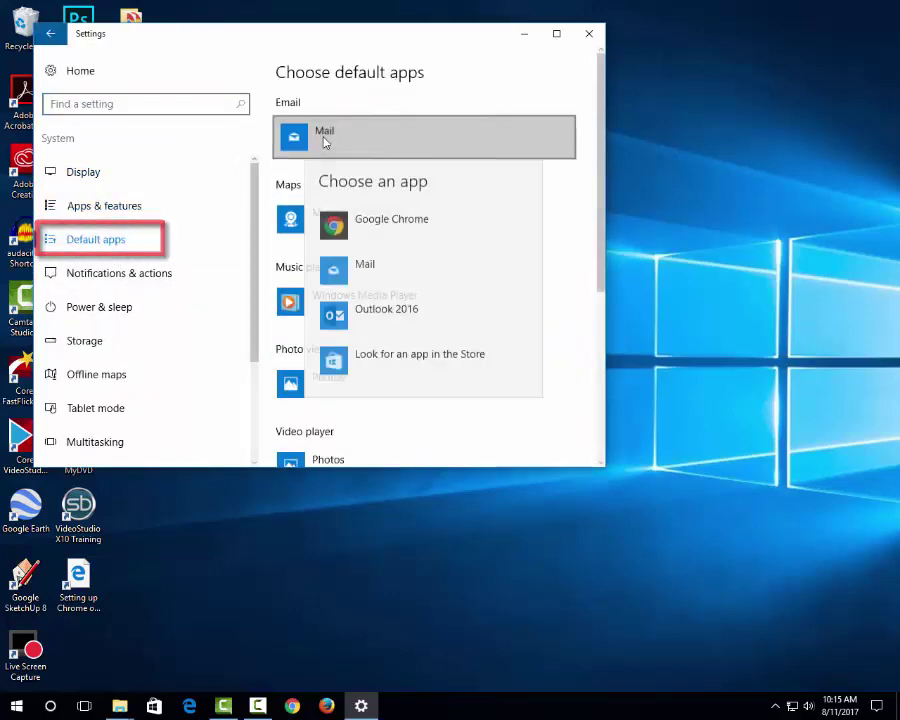
left_click(358, 231)
Set the default video player to Windows Media Player and the default web browser to Google Chrome.
left_click(335, 302)
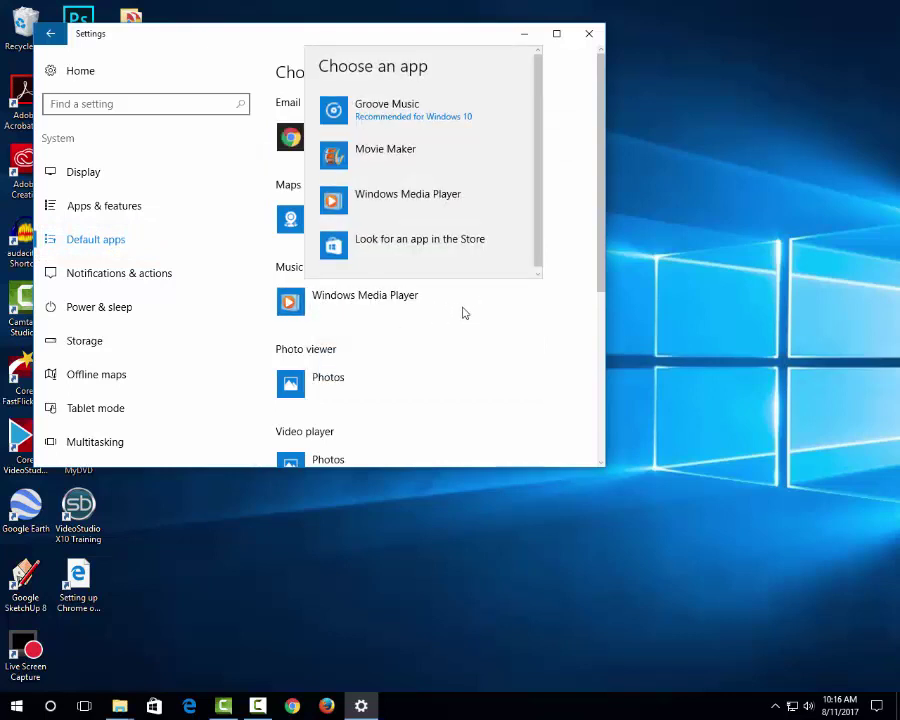
left_click(377, 317)
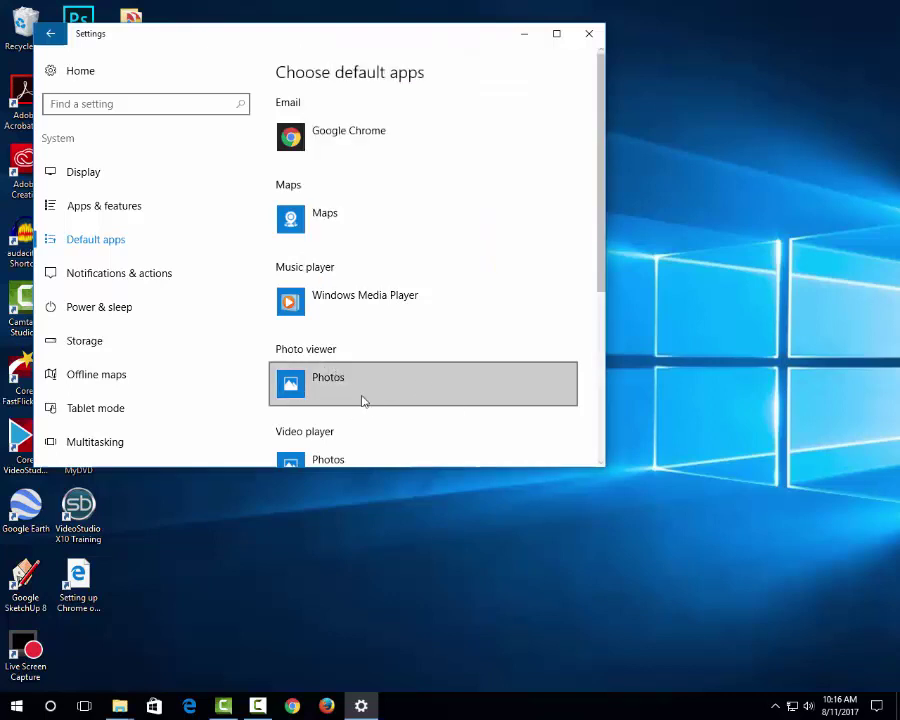
scroll(365, 410, "down", 2)
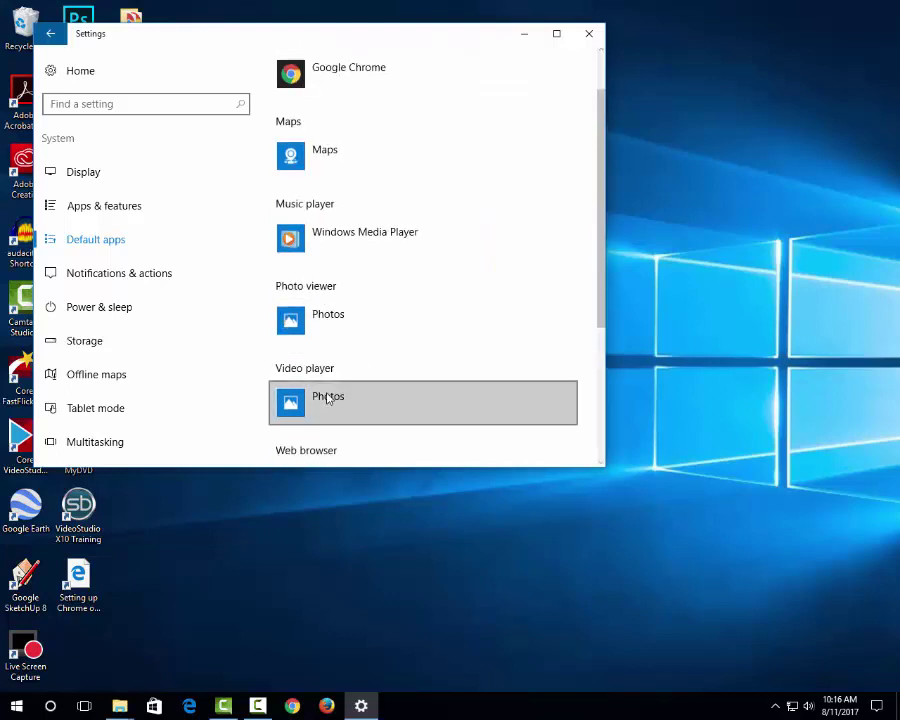
left_click(327, 398)
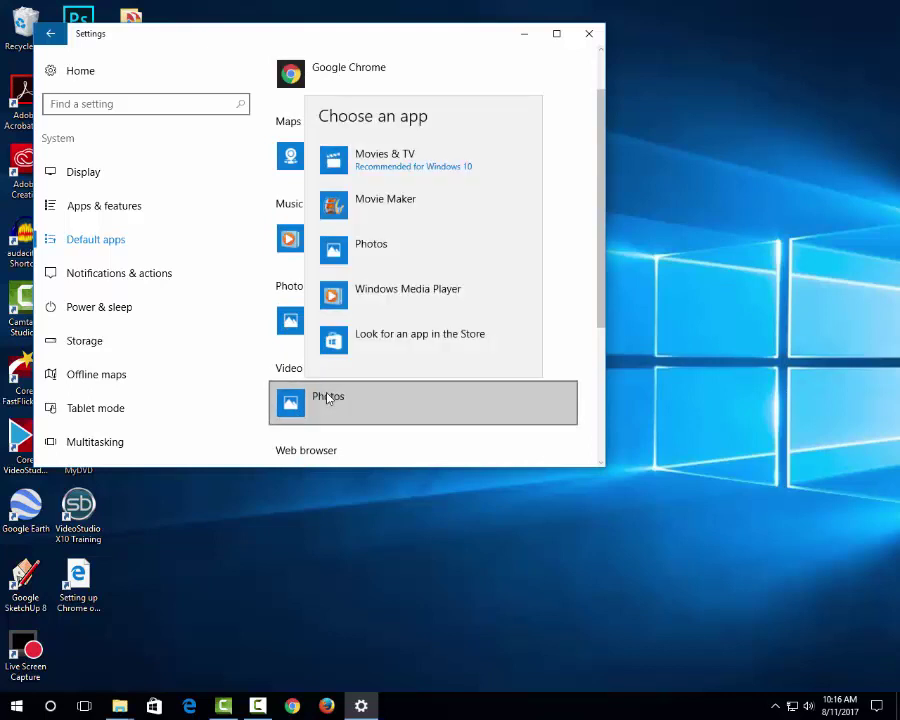
left_click(378, 293)
scroll(386, 368, "down", 3)
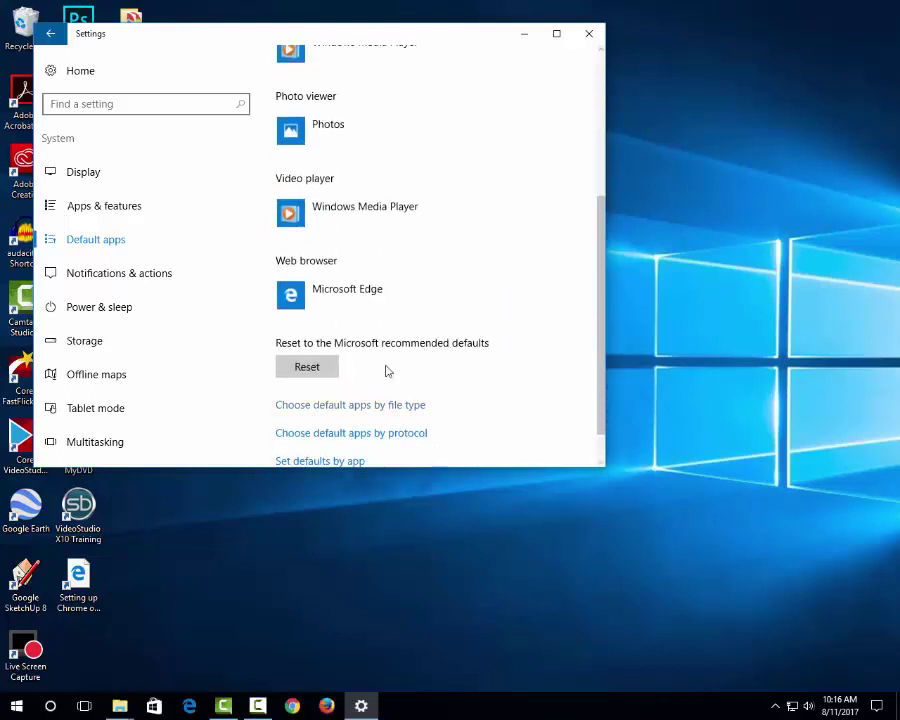
left_click(345, 289)
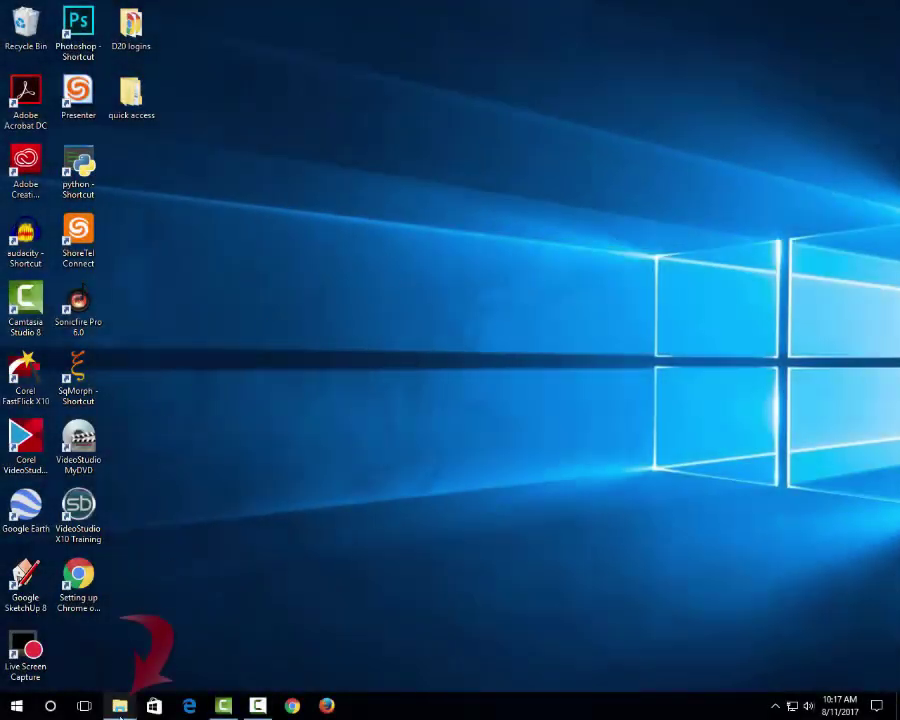
Create a desktop shortcut to the TYPE32 application in the ttl folder on the Public (P:) drive, then close File Explorer.
left_click(118, 710)
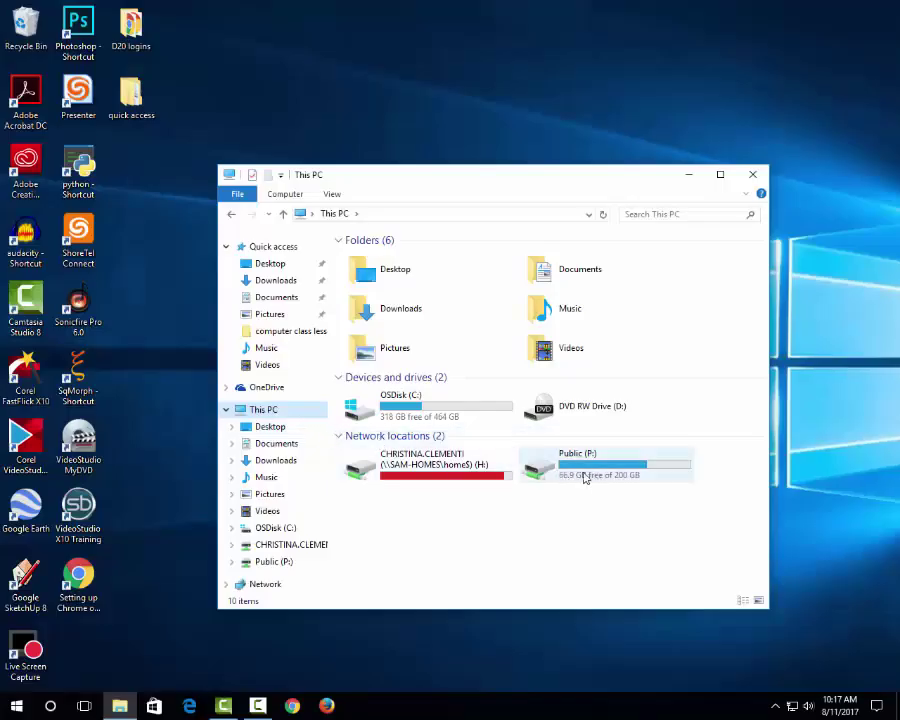
mouse_move(610, 473)
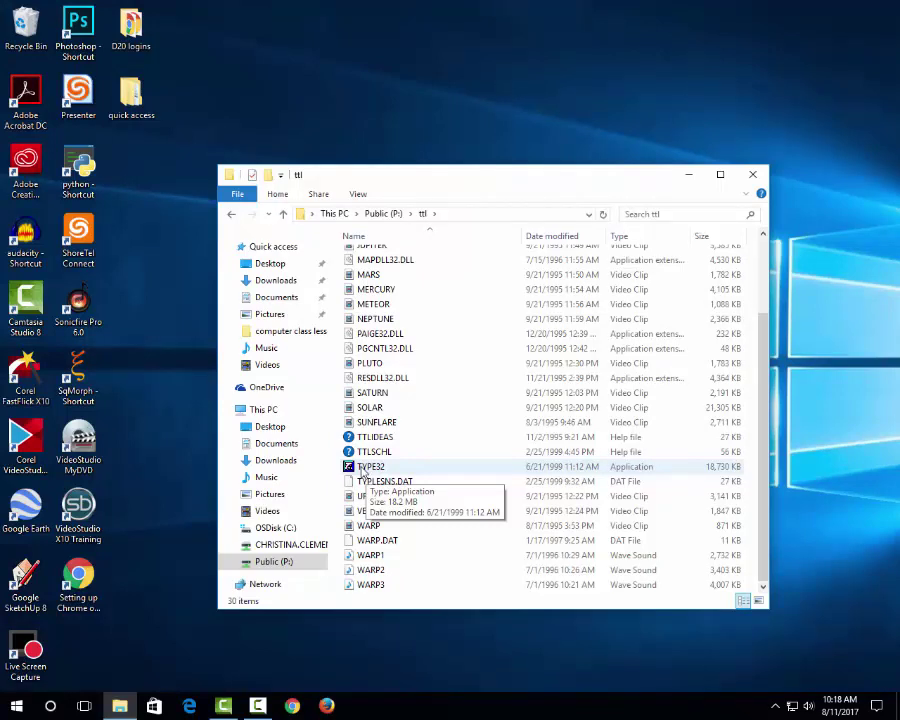
left_click(365, 466)
right_click(366, 464)
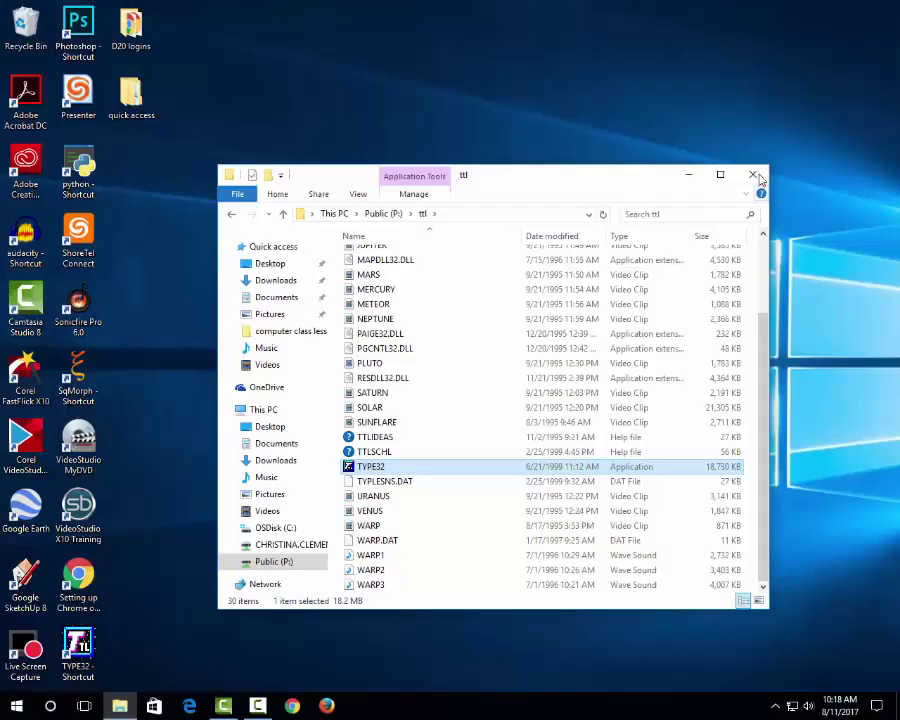
left_click(752, 175)
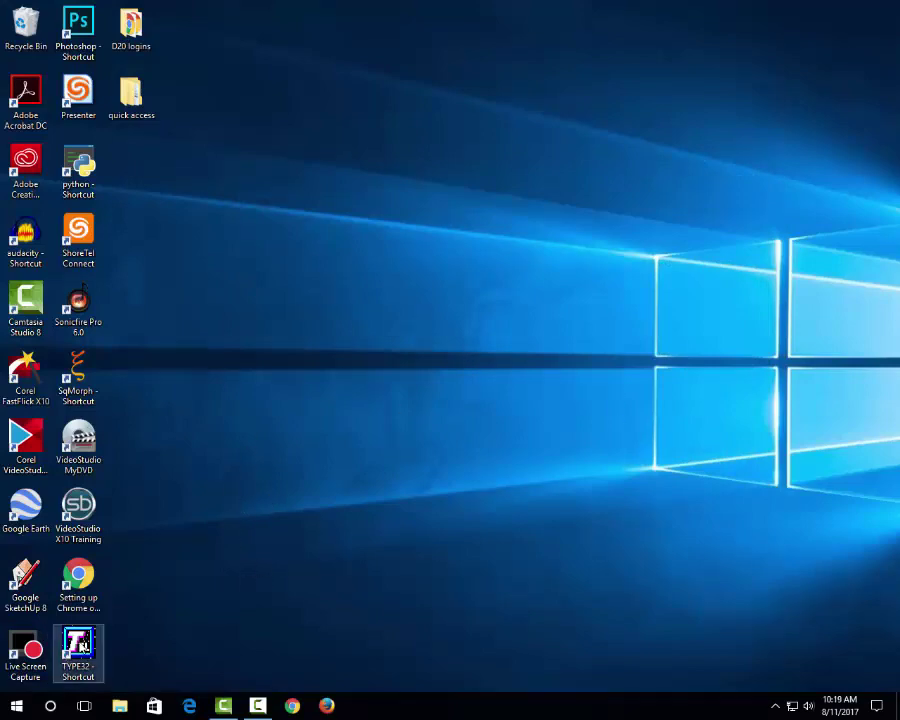
Launch Type to Learn from the TYPE32 desktop shortcut, choose the Any Student class and dismiss the directions message.
double_click(78, 648)
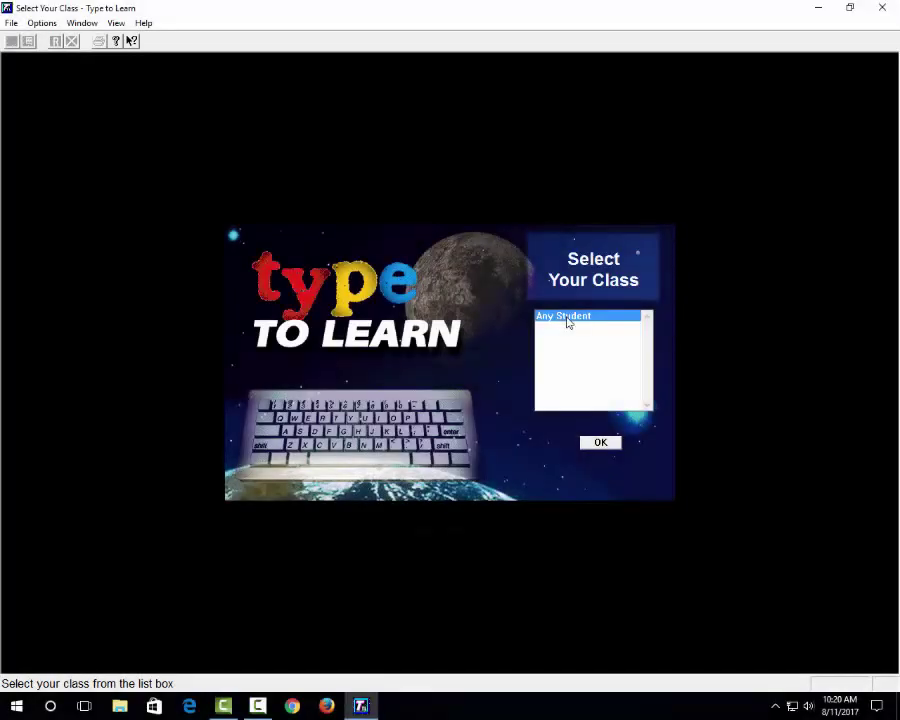
double_click(567, 317)
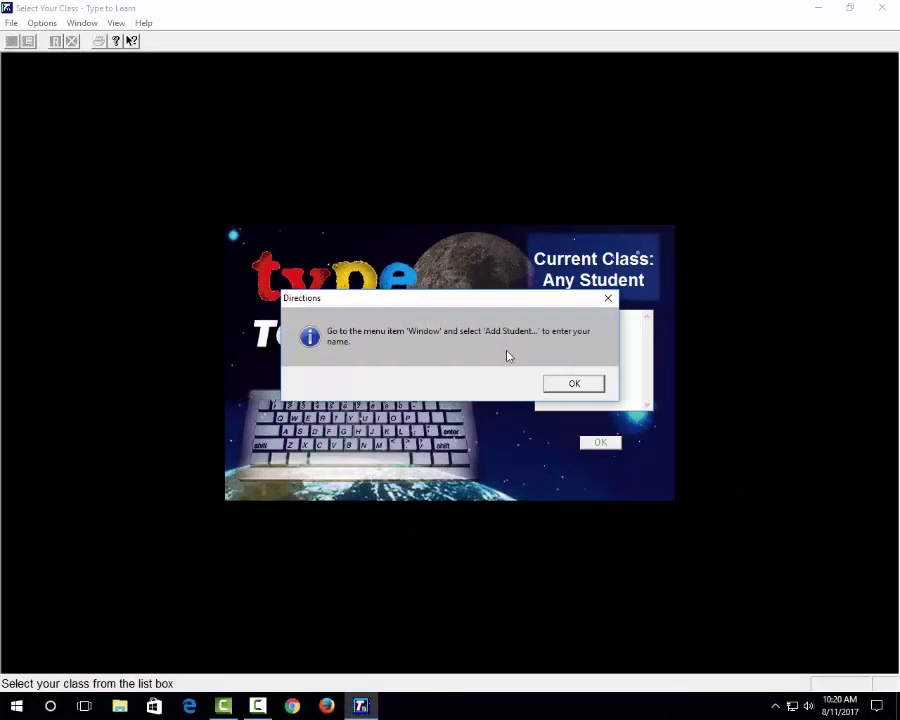
left_click(566, 386)
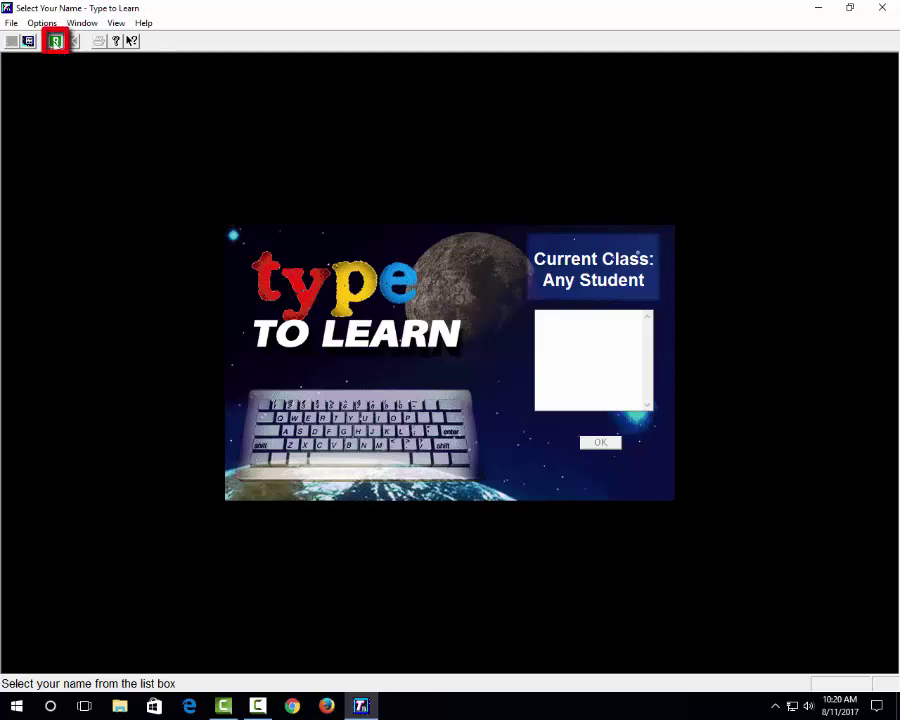
Start a review of Lesson 1: FJ and enter its New Frontiers activity up to the warm-up.
left_click(55, 41)
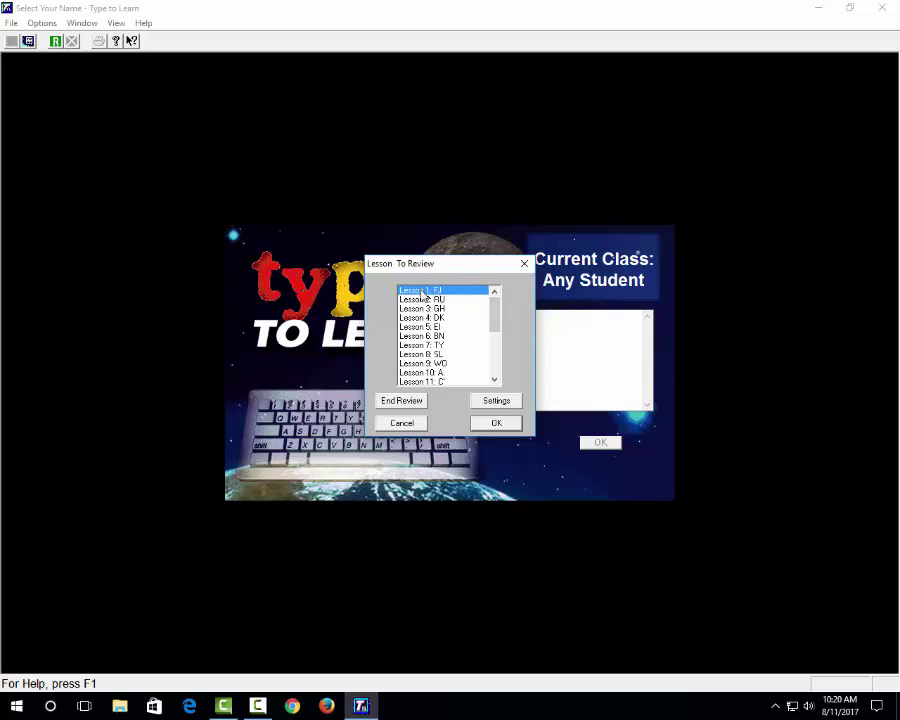
left_click(497, 423)
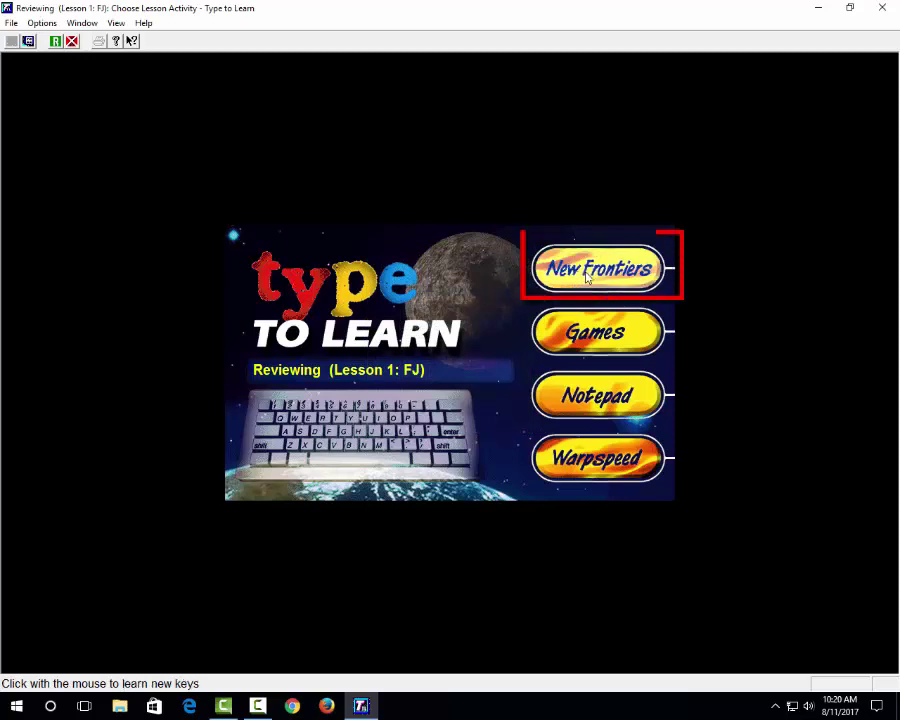
left_click(622, 273)
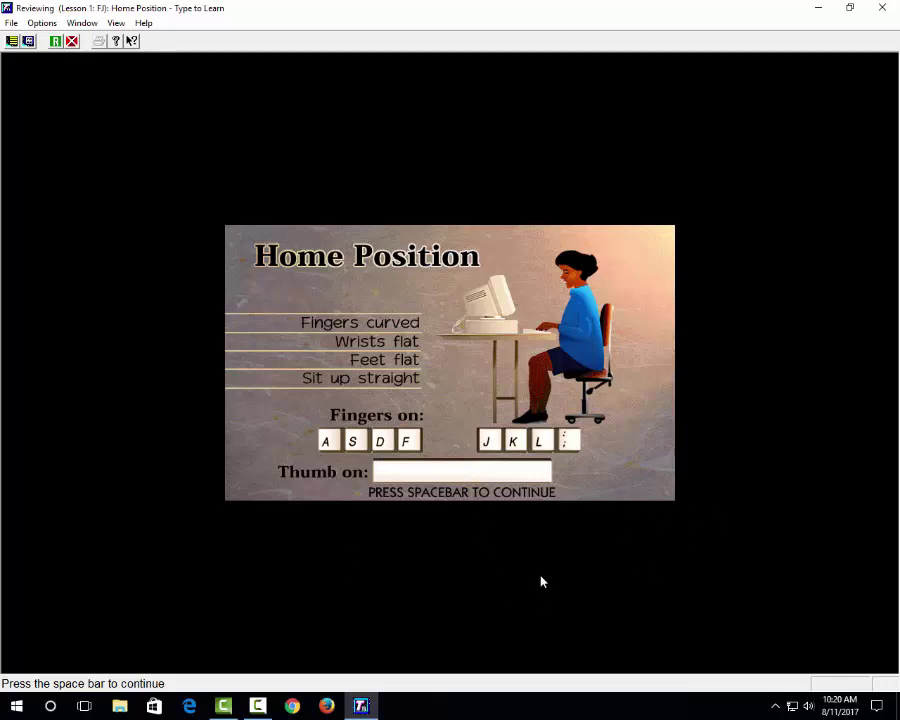
key("space")
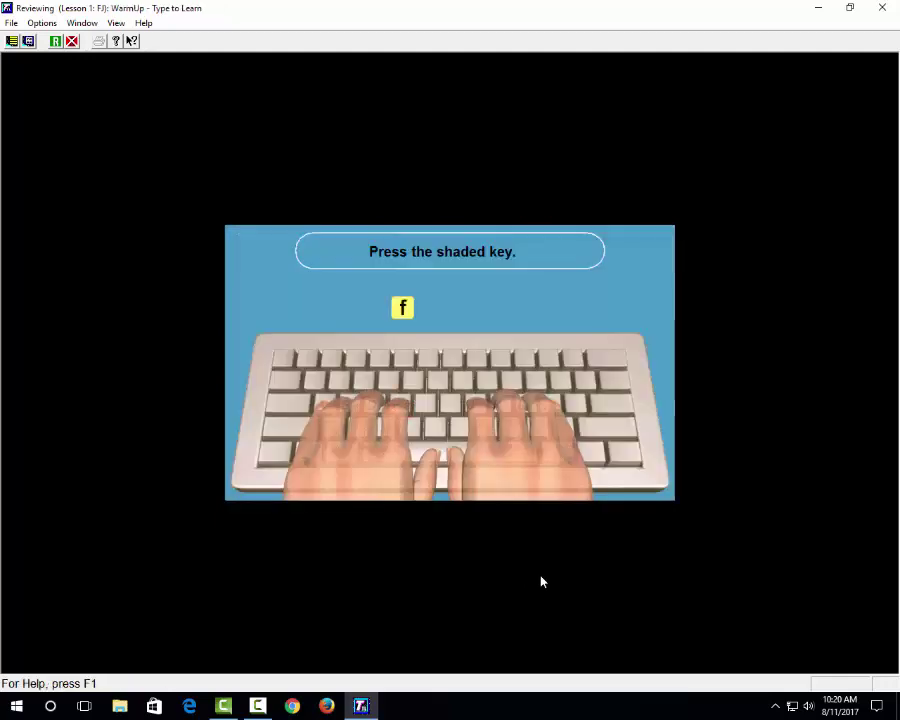
Change the reviewed lesson to Lesson 5: EI and start its Warpspeed activity.
left_click(55, 41)
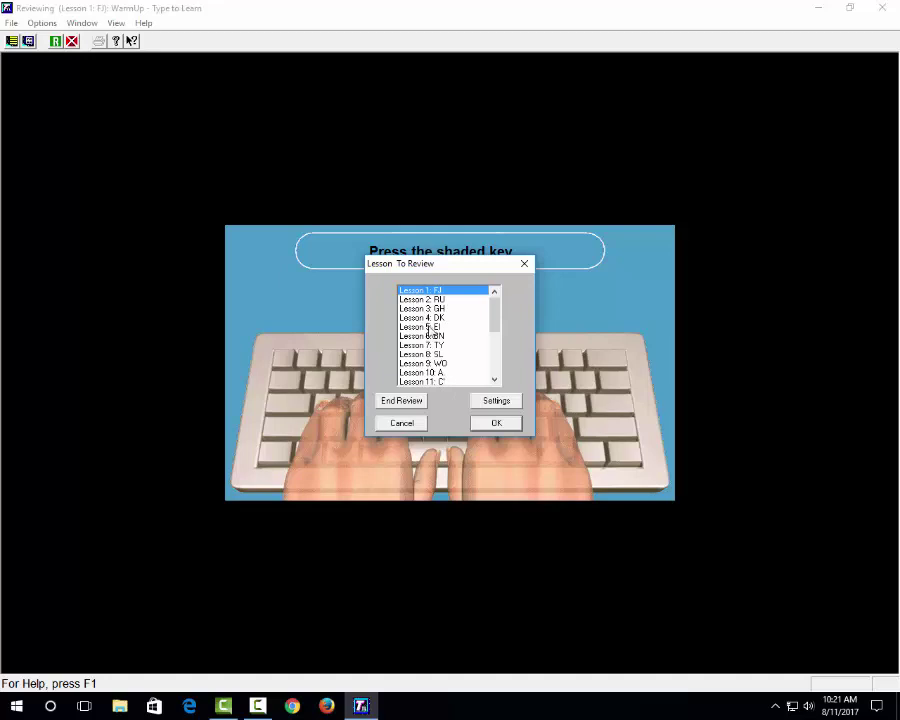
left_click(428, 327)
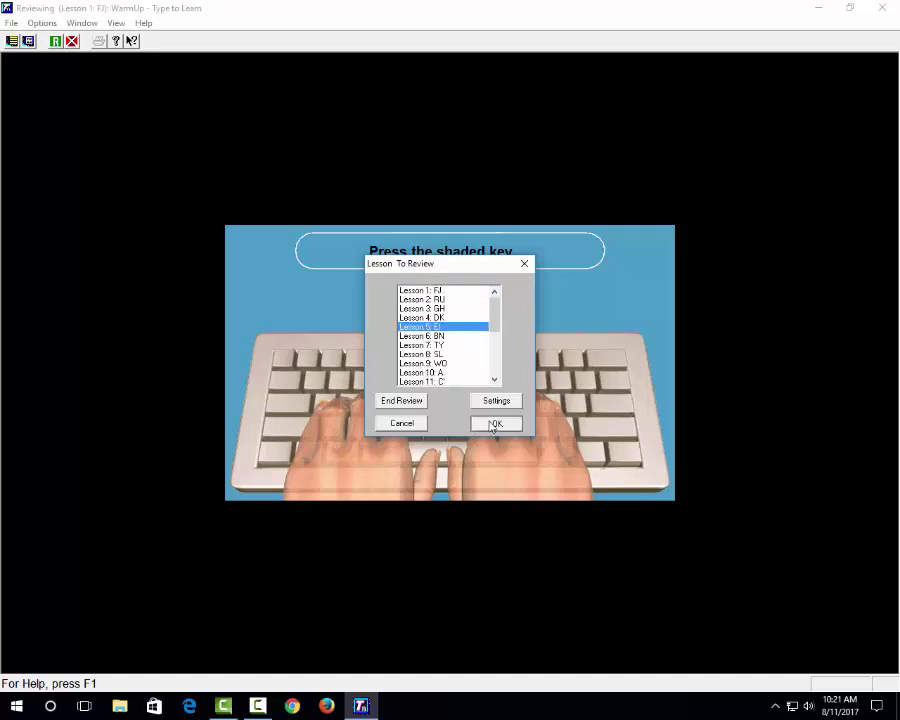
left_click(494, 424)
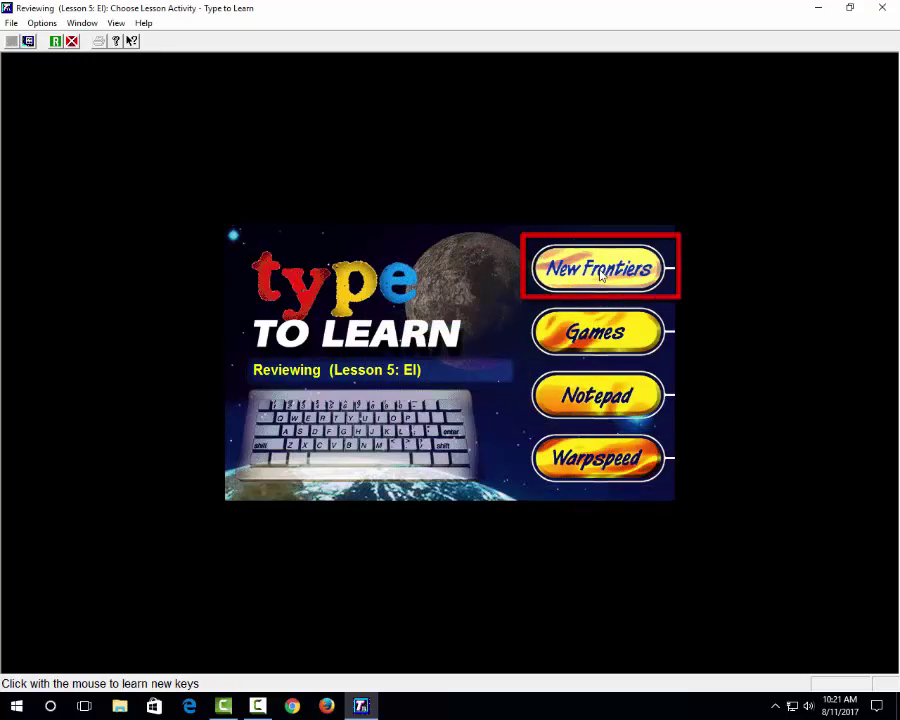
left_click(604, 462)
key("Return")
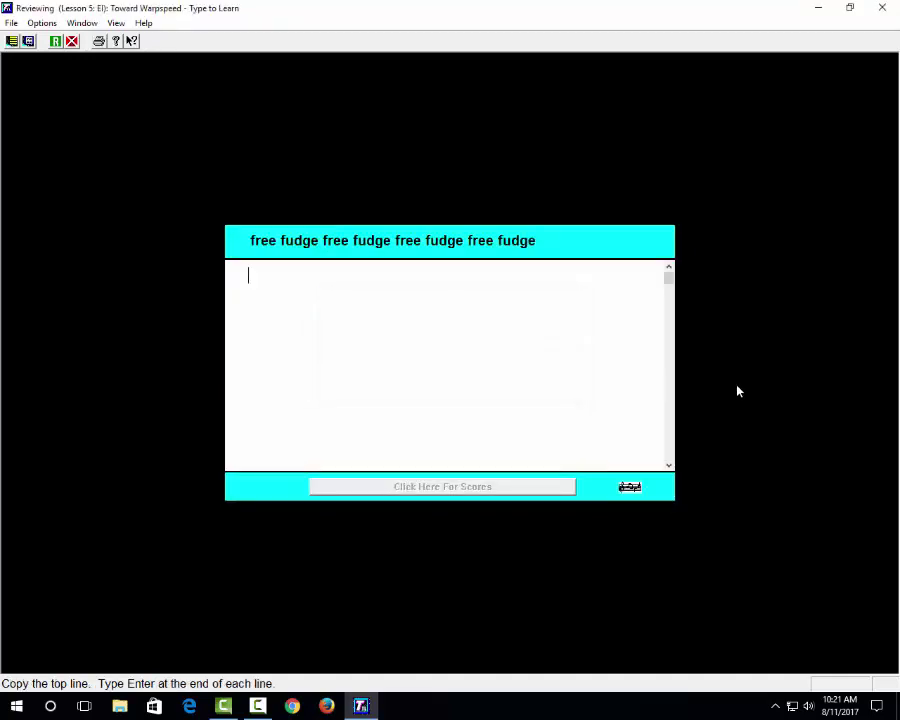
Copy the practice line "free fudge free fudge free fudge free fudge" and submit it.
type("free fudge free fudge fre")
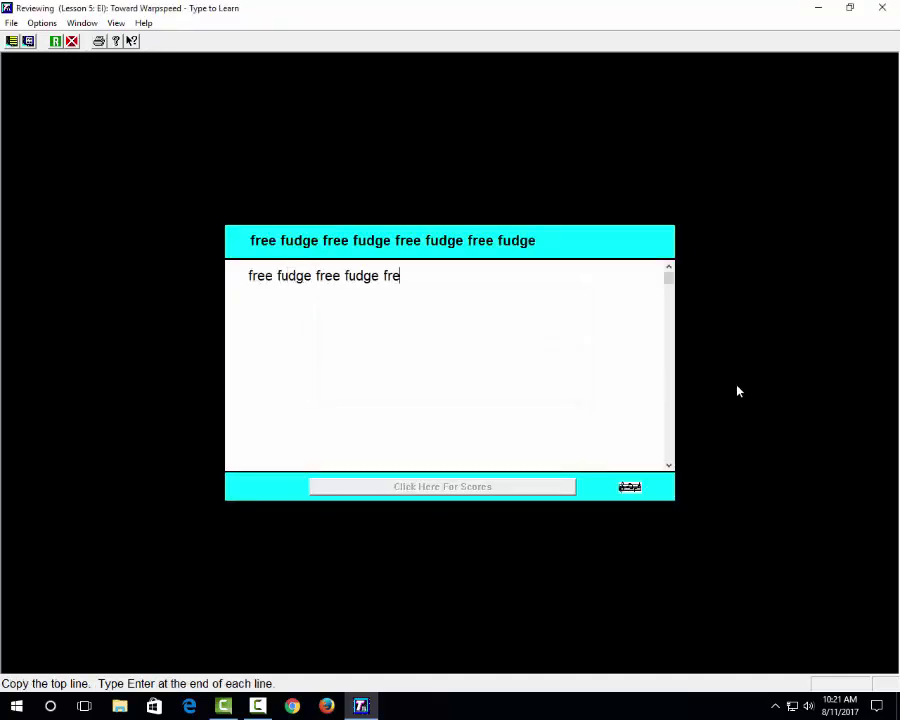
type("e fude")
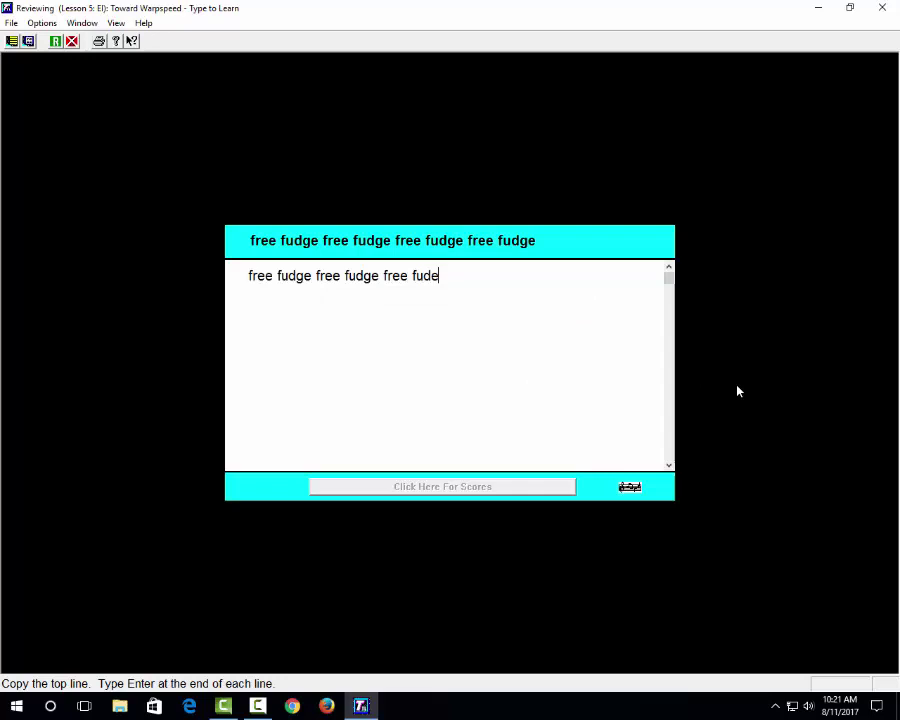
key("BackSpace")
type("ge free f")
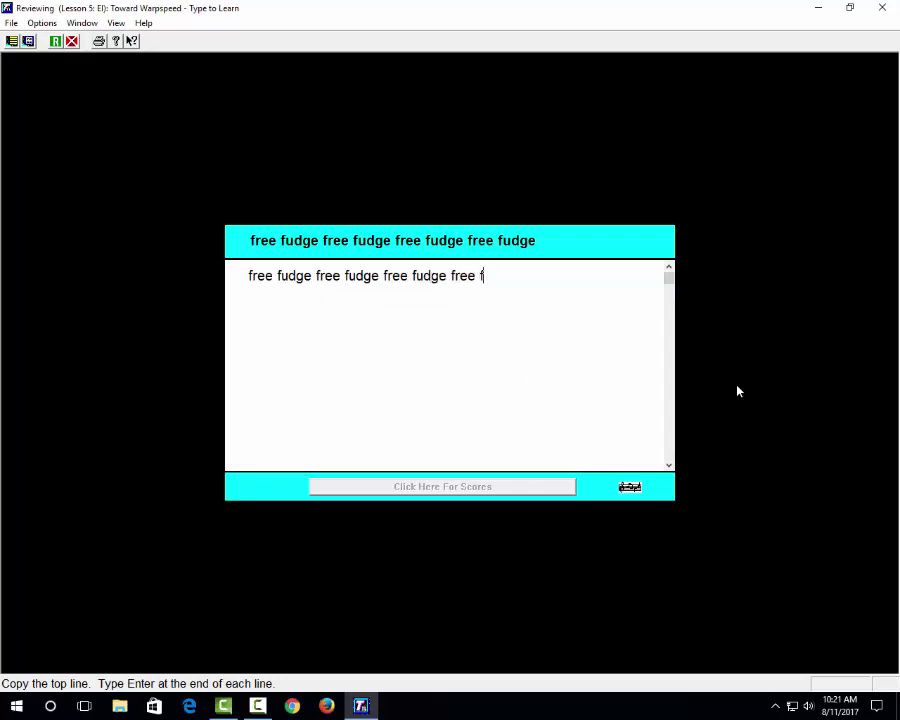
type("udge")
key("Return")
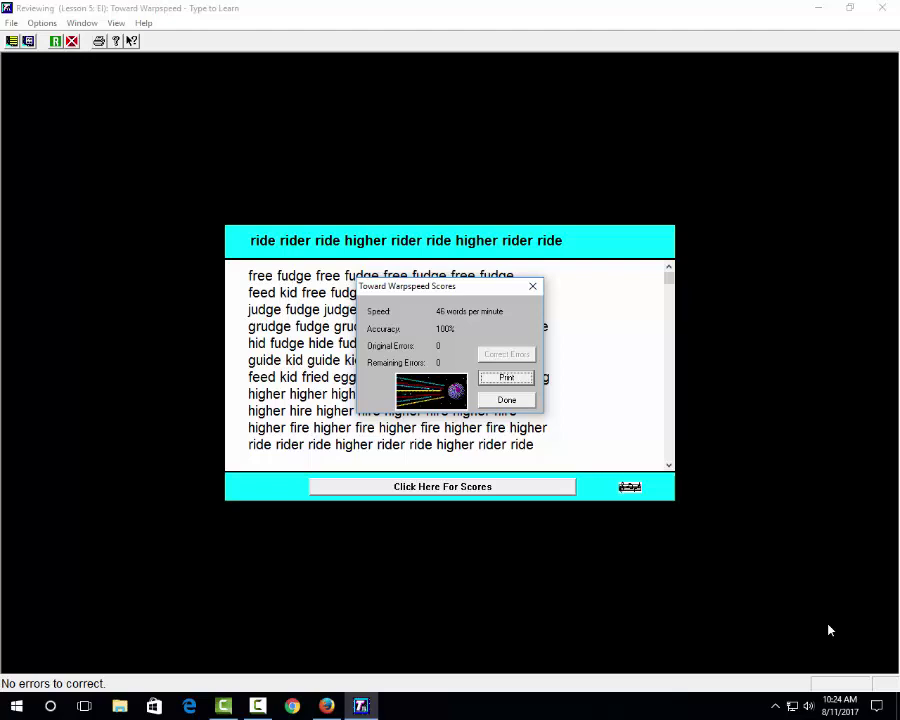
Close the Toward Warpspeed scores and change the reviewed lesson to Lesson 6: BN.
left_click(504, 401)
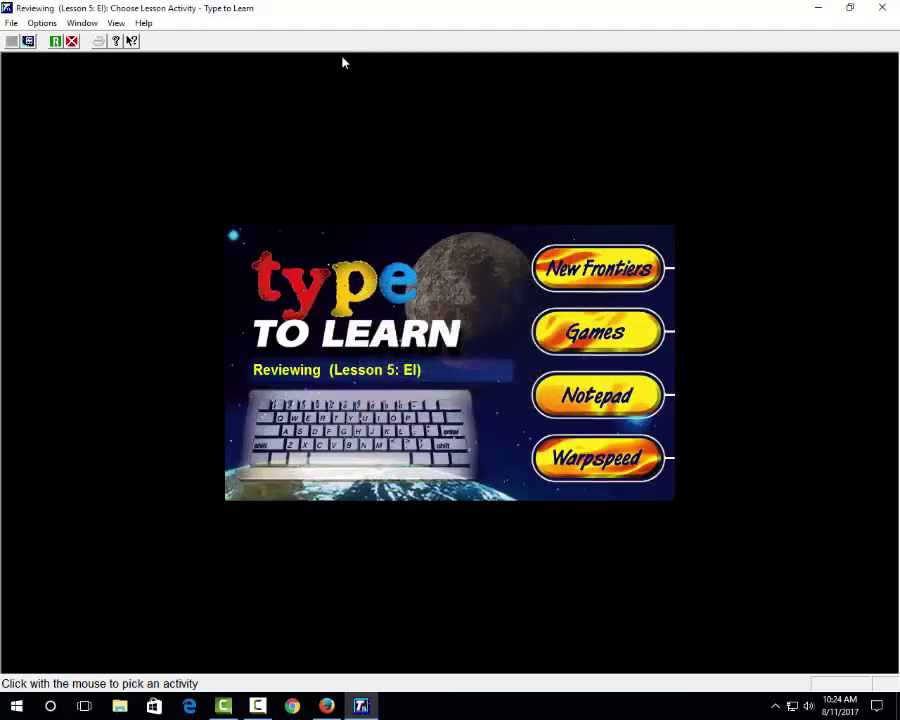
left_click(56, 41)
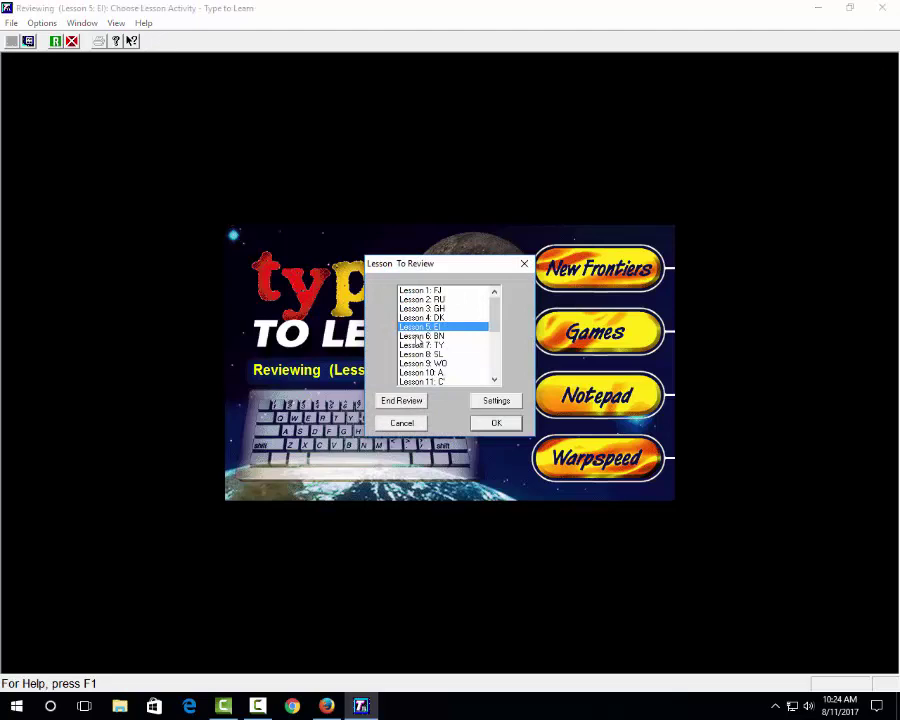
left_click(417, 336)
left_click(496, 422)
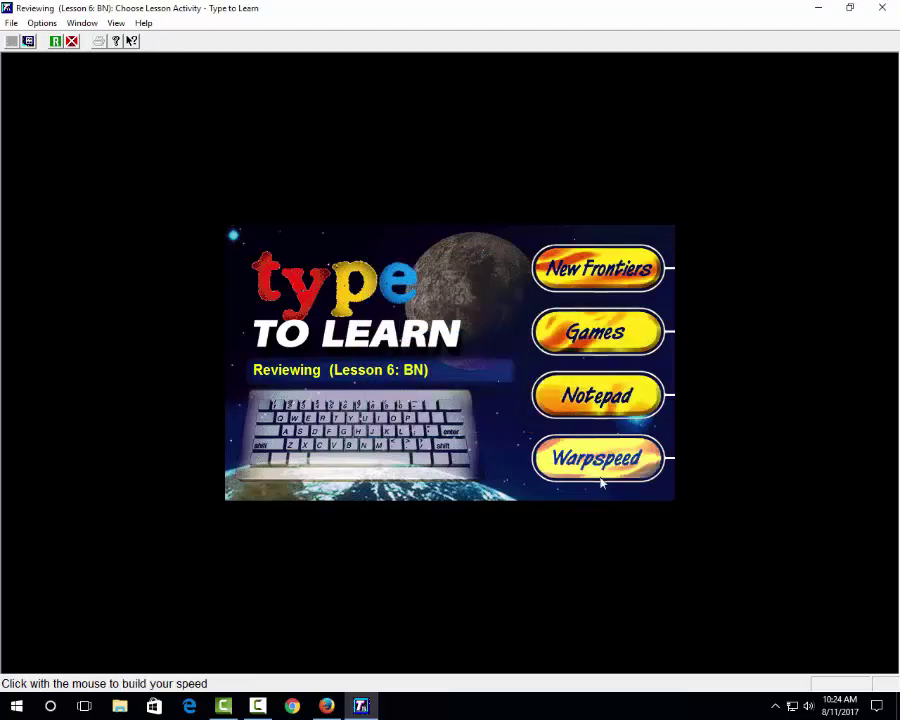
Exit Type to Learn and return to the Windows desktop.
left_click(882, 7)
left_click(458, 386)
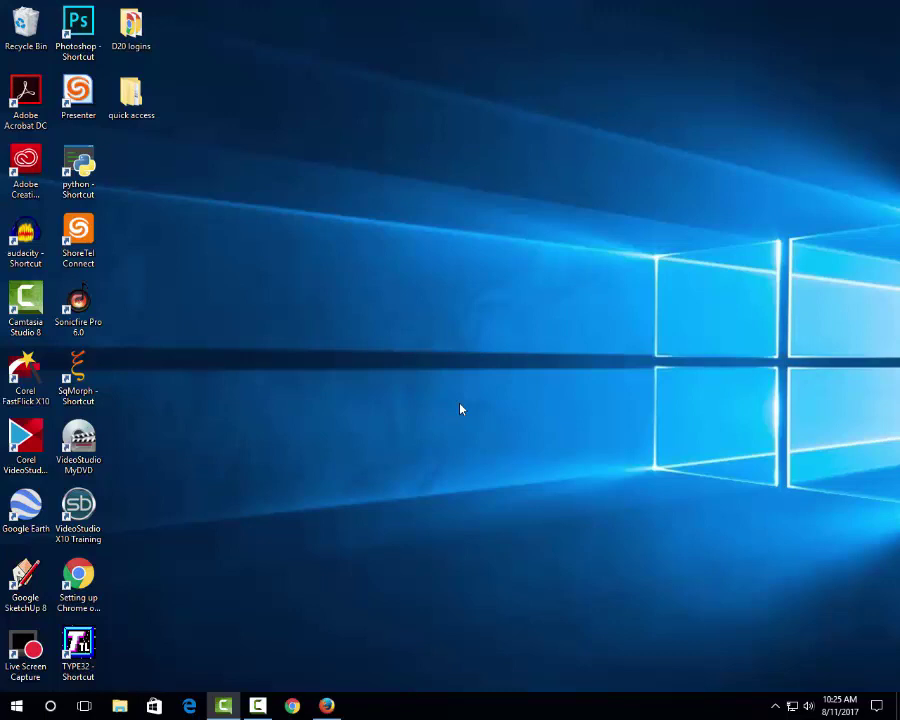
Bring up the signed-in Windows user's account options, including lock, sign out and switch account.
left_click(16, 706)
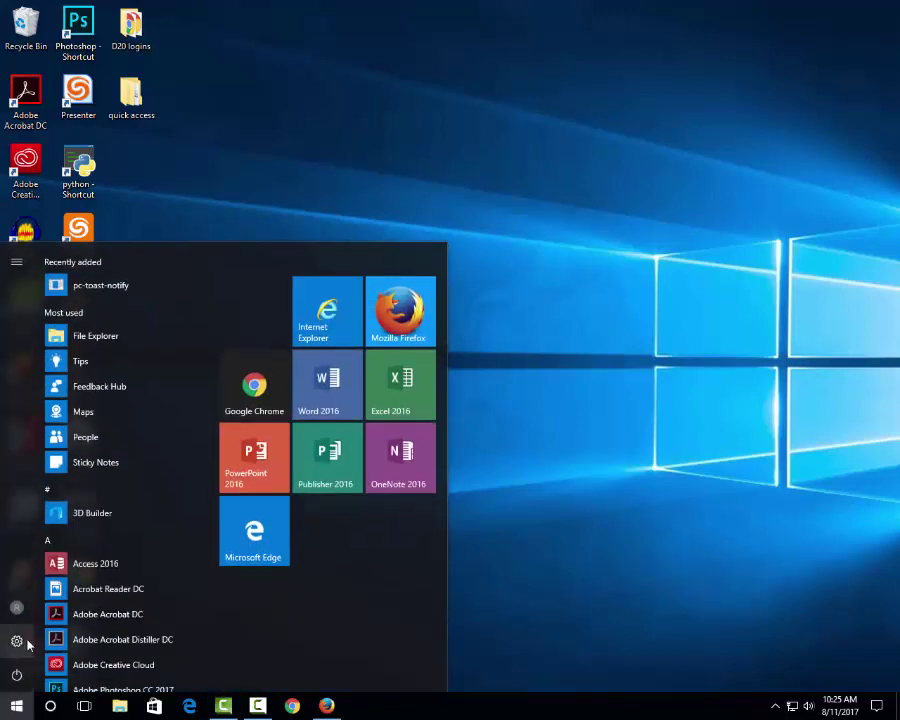
left_click(17, 263)
left_click(108, 617)
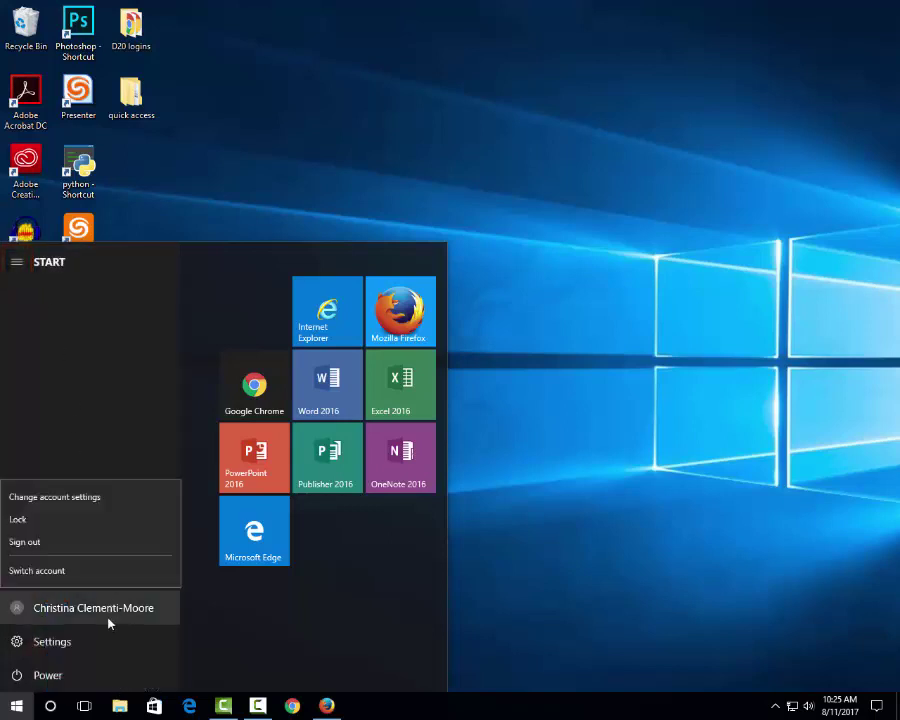